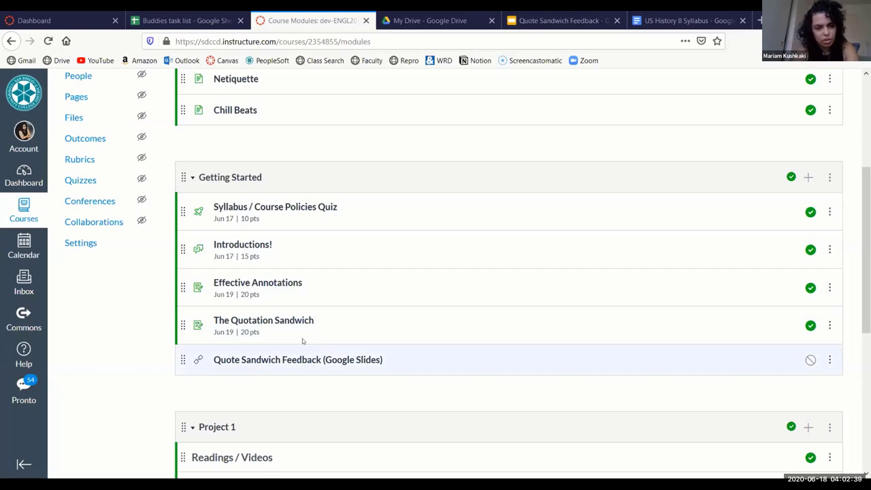
Step: Open The Quotation Sandwich assignment and read through it down to the assignment instructions
left_click(279, 321)
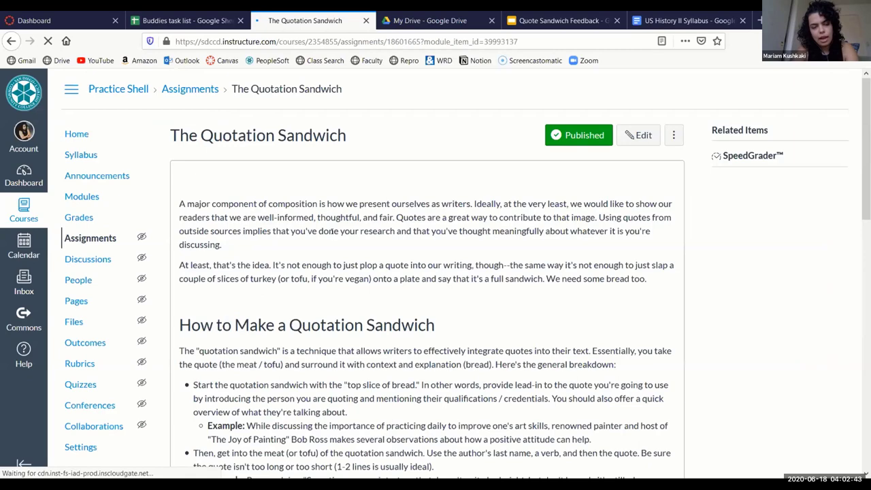
scroll(401, 272, "down", 1)
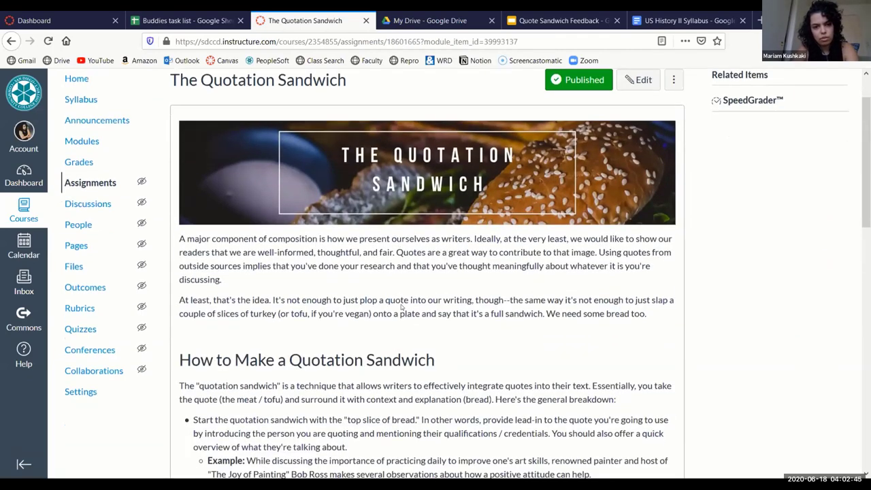
scroll(408, 204, "up", 1)
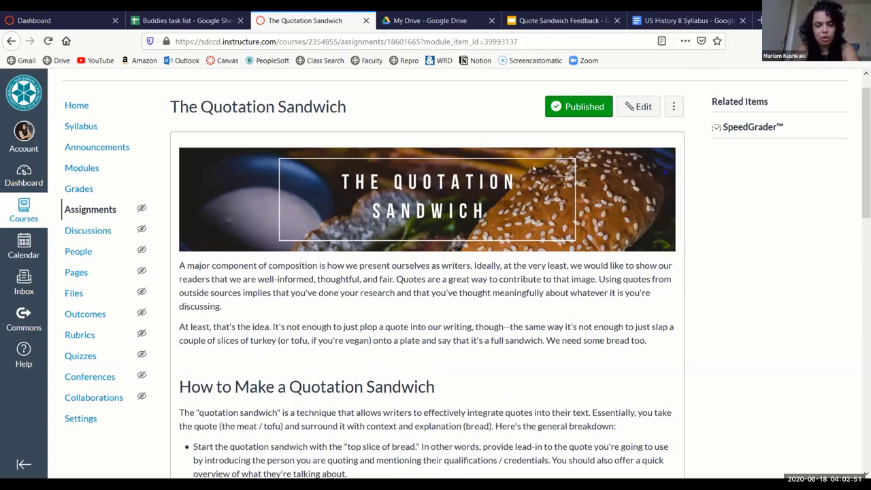
scroll(415, 211, "down", 3)
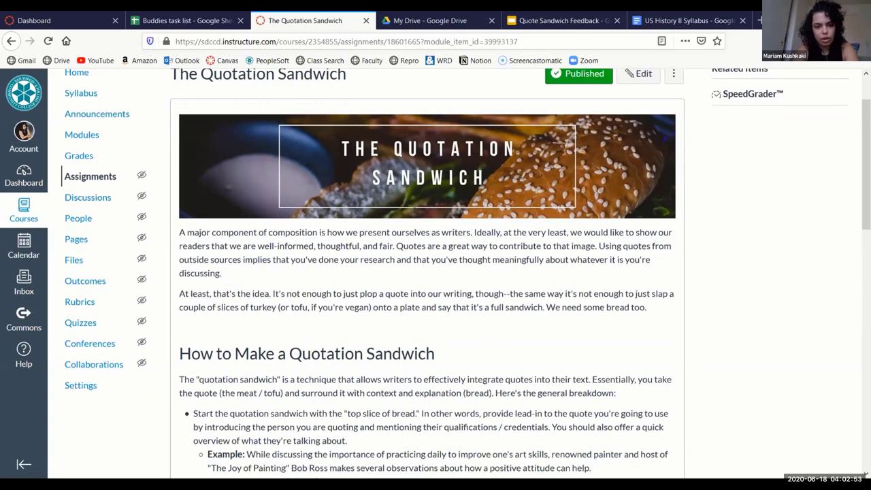
scroll(415, 211, "down", 14)
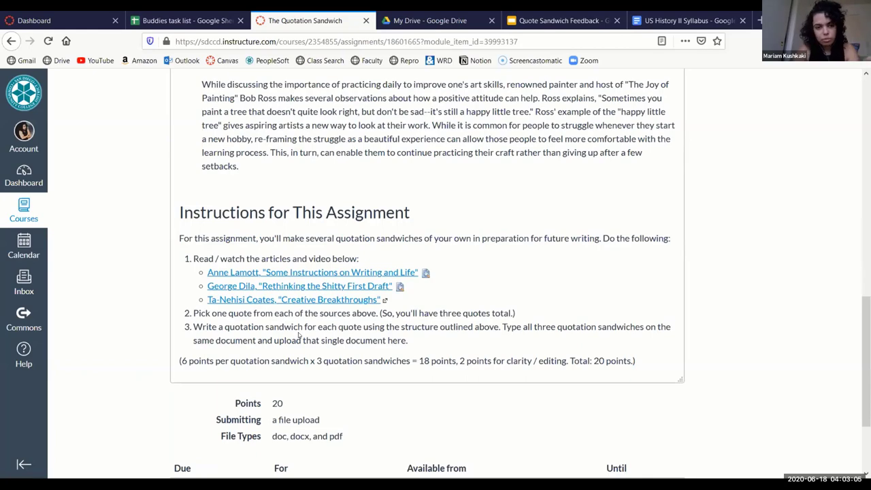
Step: Switch to the Quote Sandwich Feedback presentation in Google Slides and review the instructions slide, then the sample quote sandwich slide
left_click(542, 15)
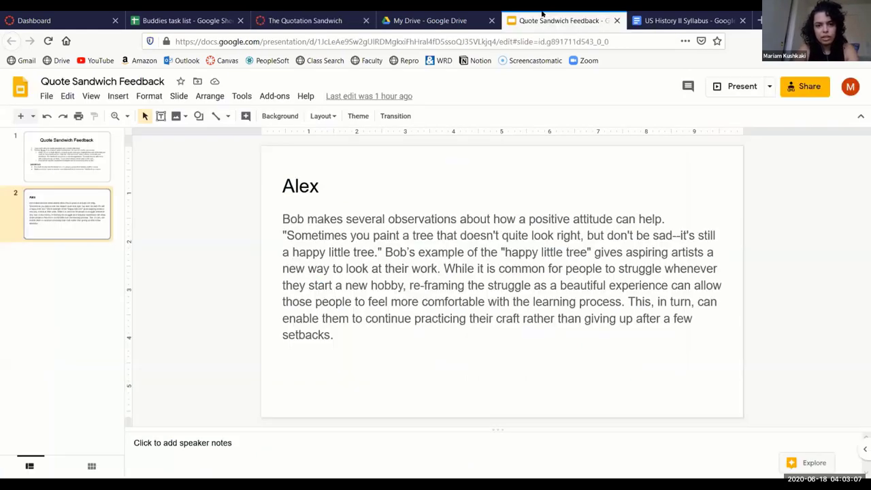
left_click(72, 170)
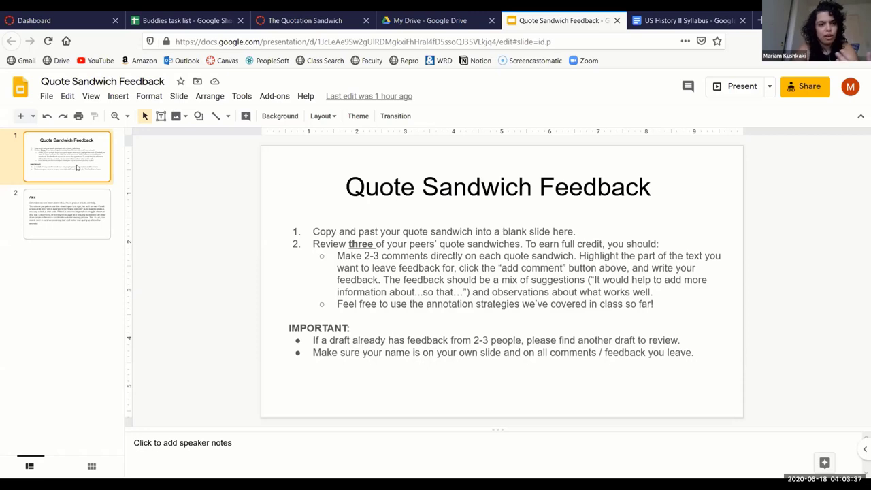
left_click(67, 218)
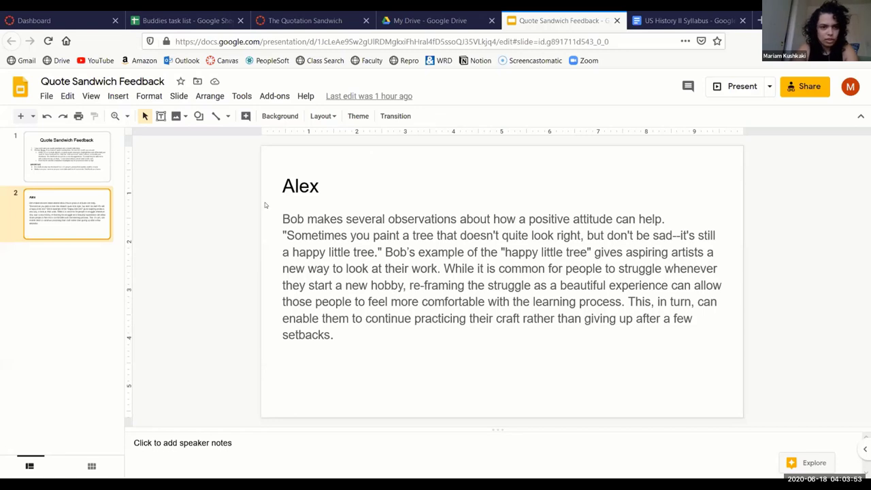
Step: Post a comment on the sample paragraph's first sentence reading "Who is Bob? Give his full name. What are his qualifications?"
left_click(363, 235)
left_click(356, 173)
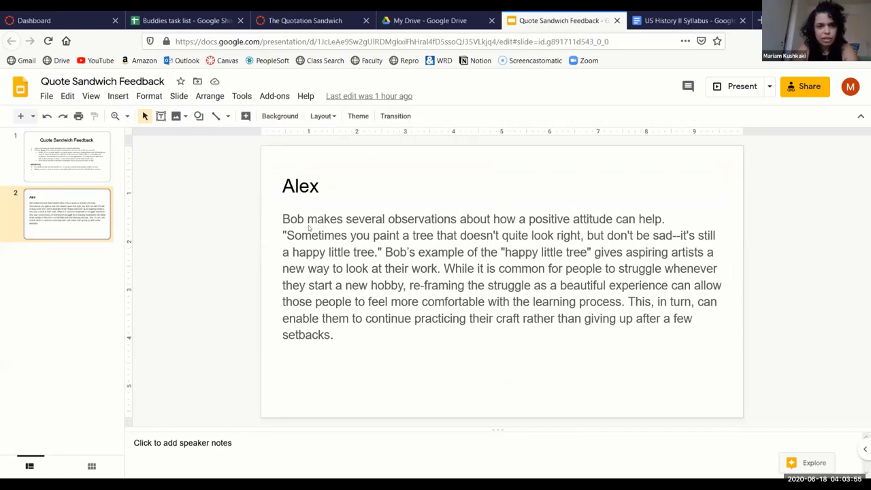
left_click(362, 254)
key("ctrl+a")
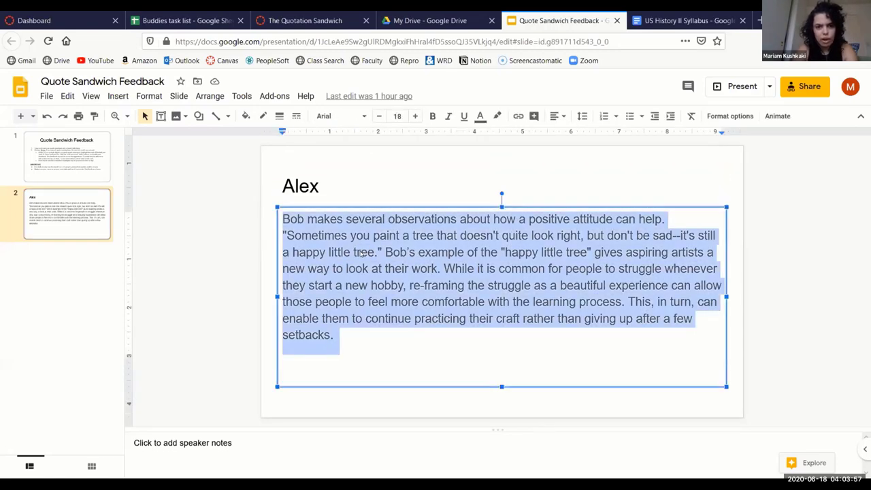
key("Left")
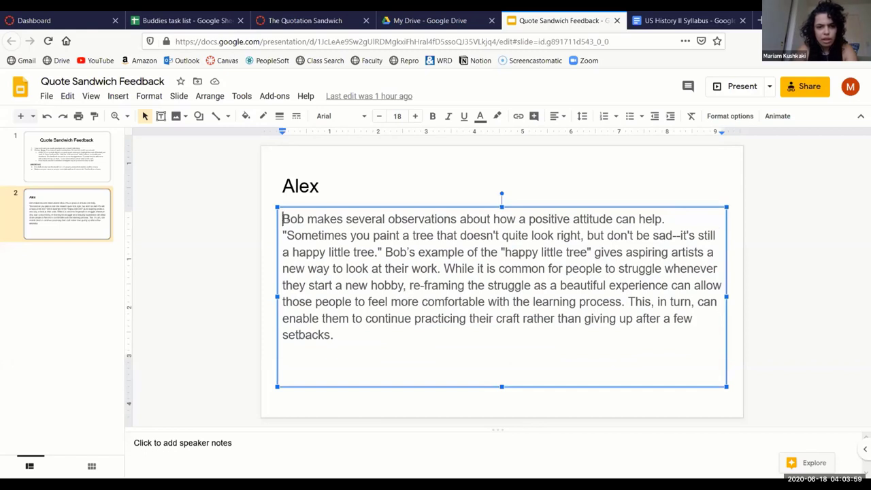
left_click_drag(283, 218, 672, 216)
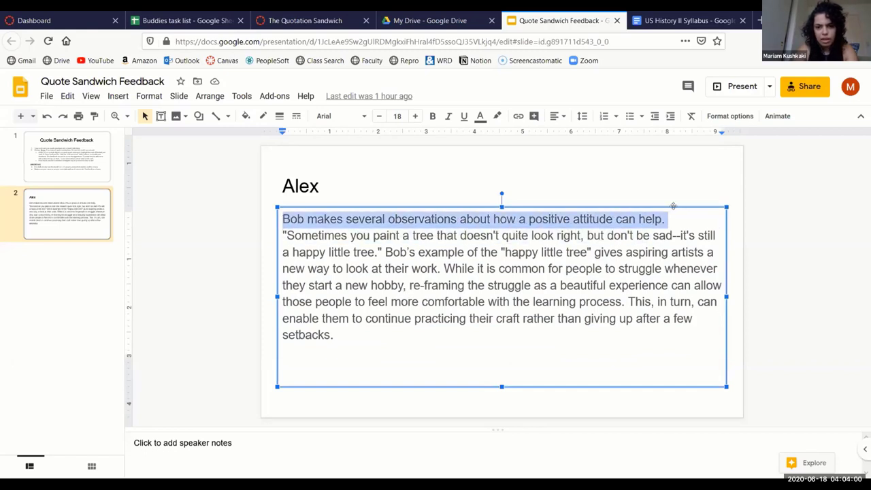
left_click(532, 114)
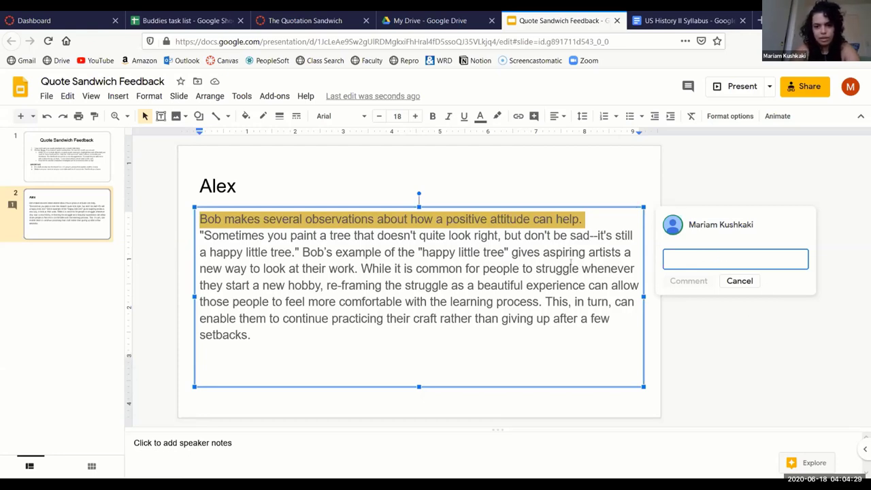
type("Who is ")
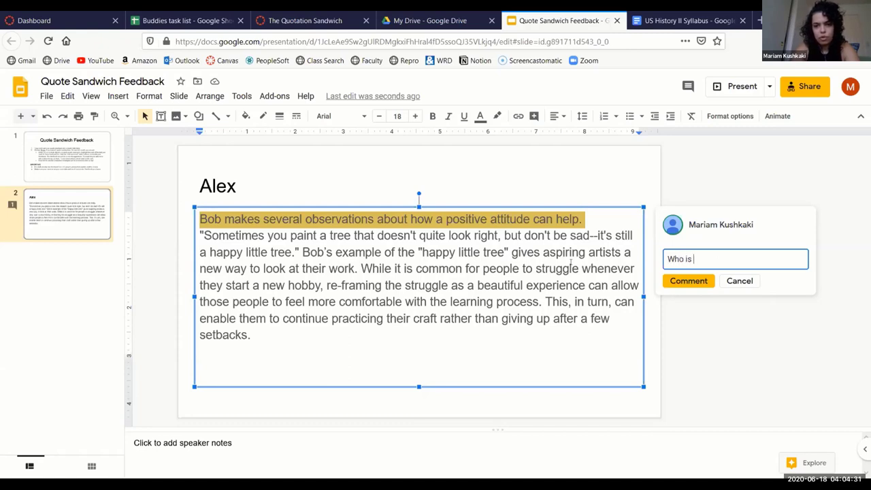
type("Bob? wh")
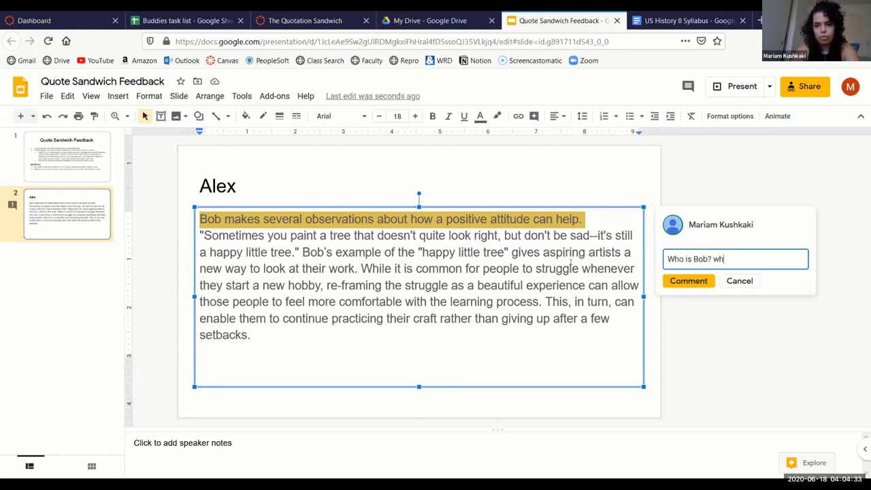
key("BackSpace")
key("BackSpace")
type("Give his full ")
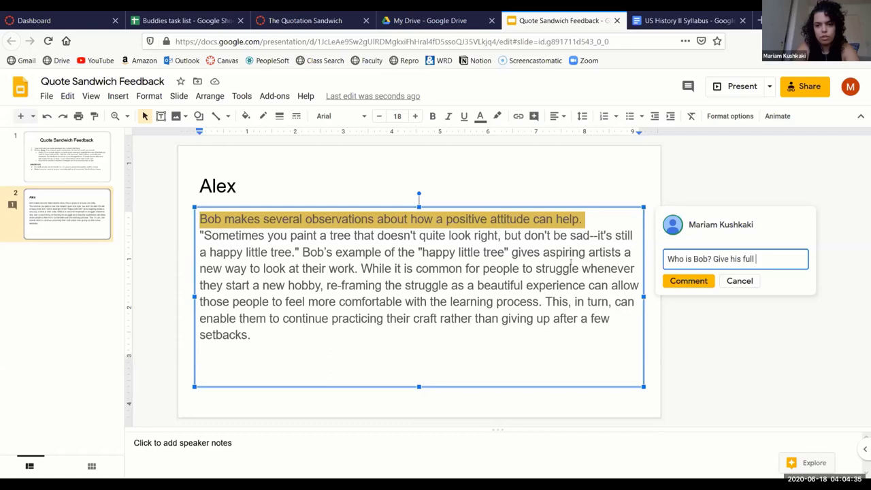
type("name?")
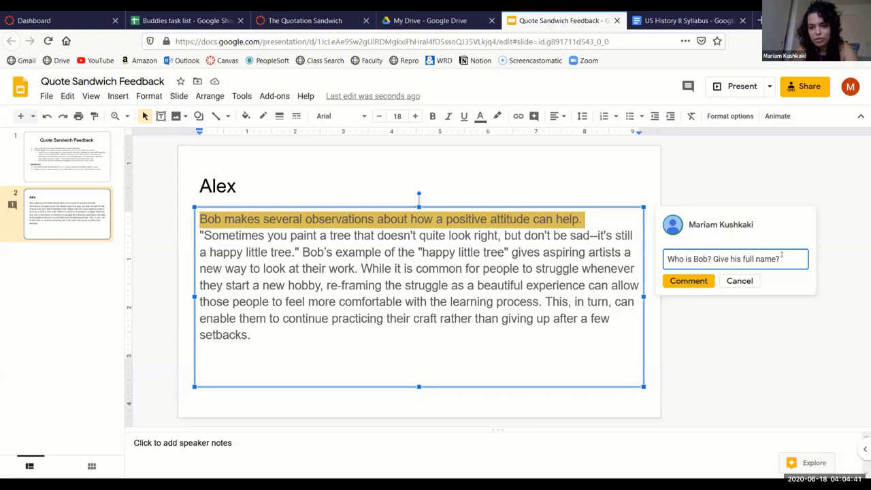
key("BackSpace")
type(".")
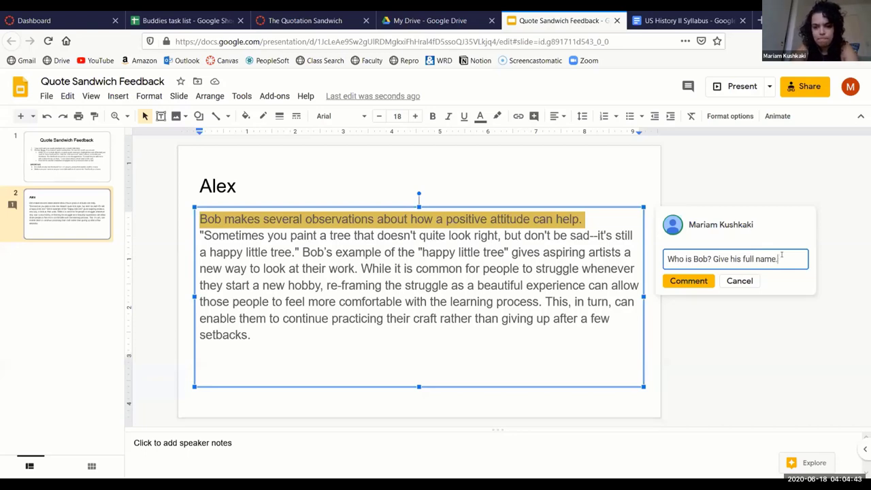
type(" What are hi")
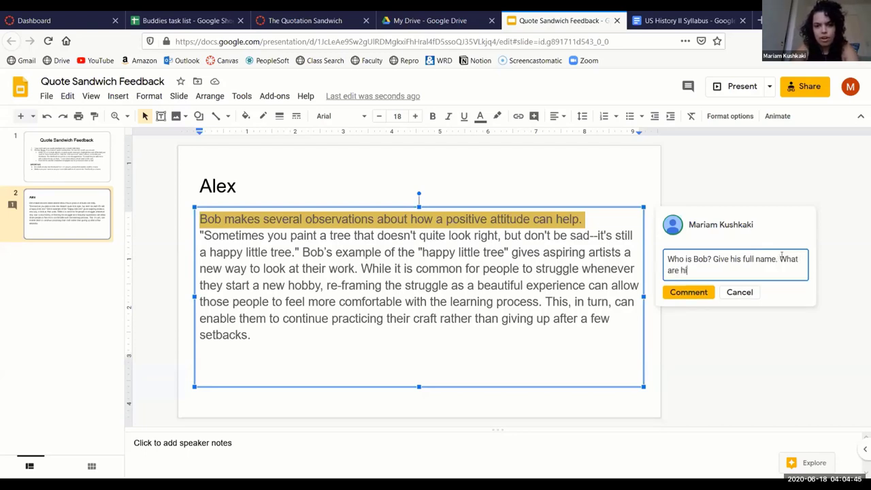
type("s qualifications?")
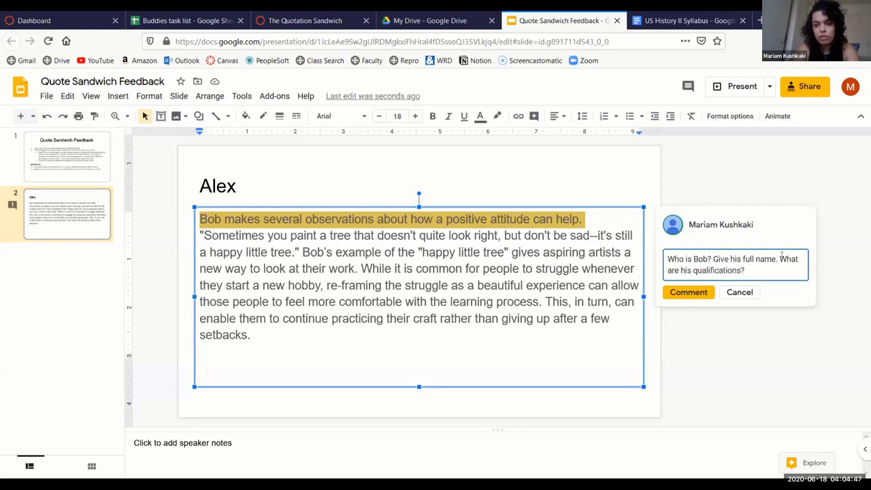
left_click(684, 292)
left_click(686, 319)
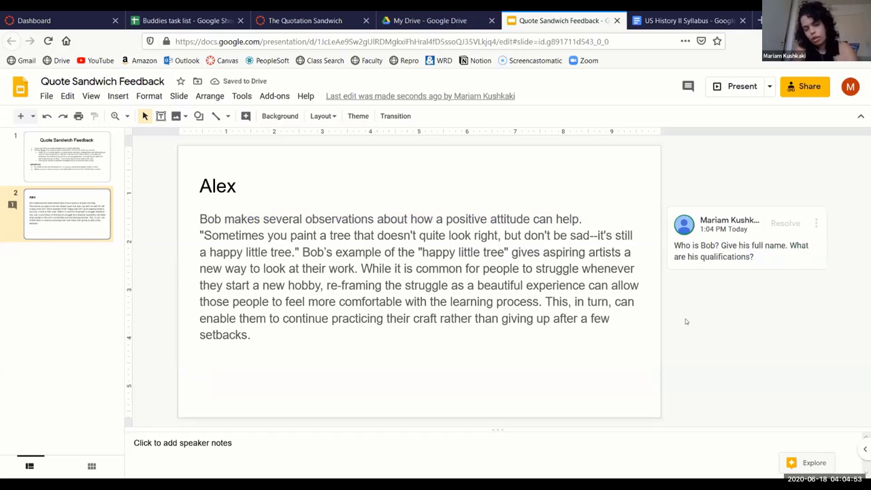
left_click(739, 262)
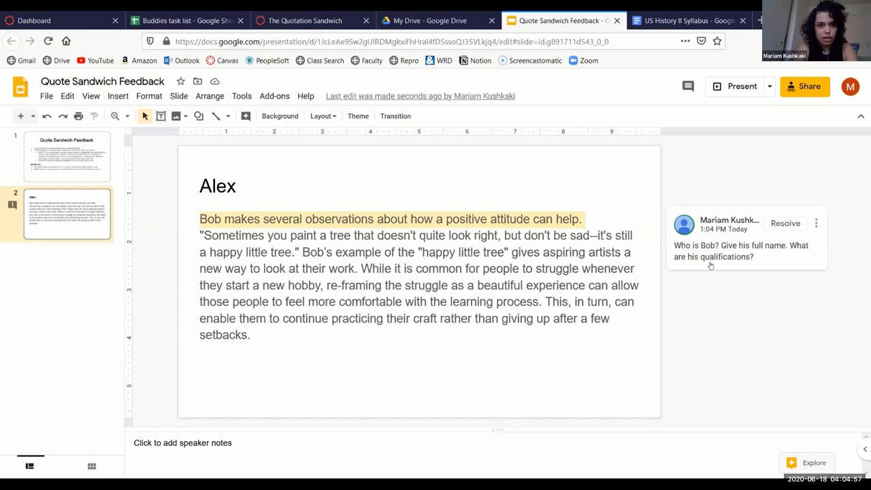
left_click(664, 283)
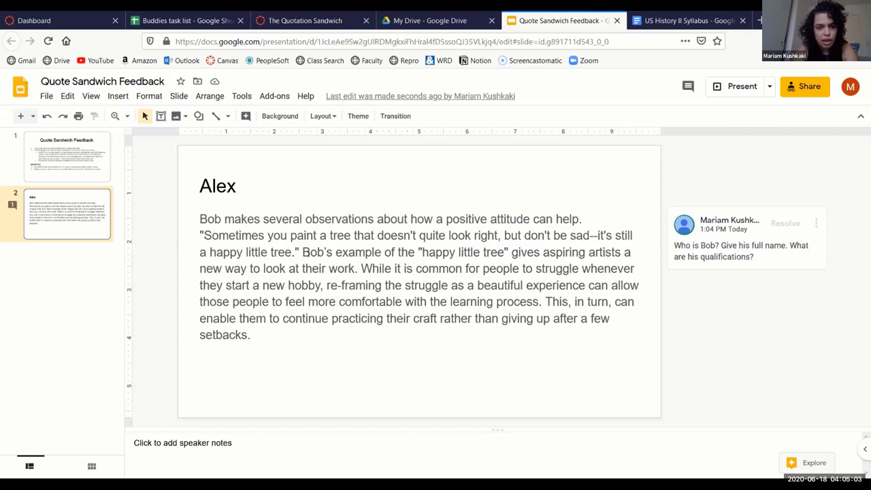
Step: Post the comment "Use last name" on the word "Bob's" before "example of the happy little tree"
double_click(318, 252)
left_click(535, 116)
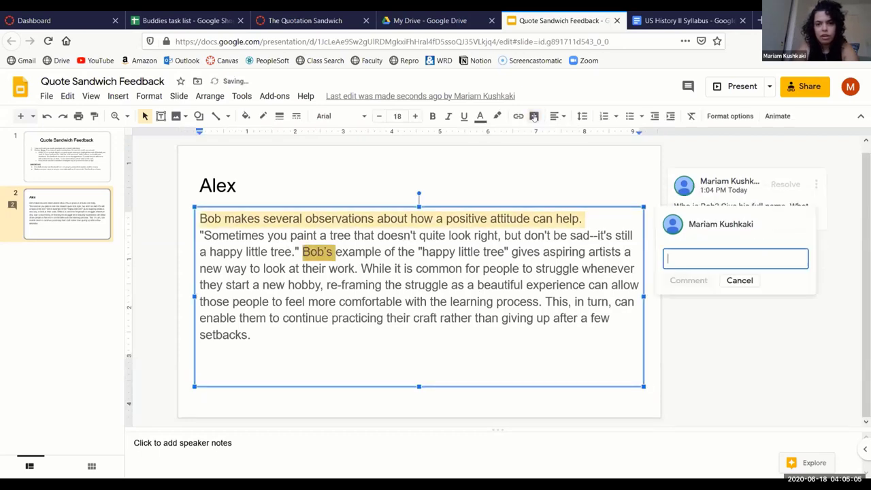
type("Use last name")
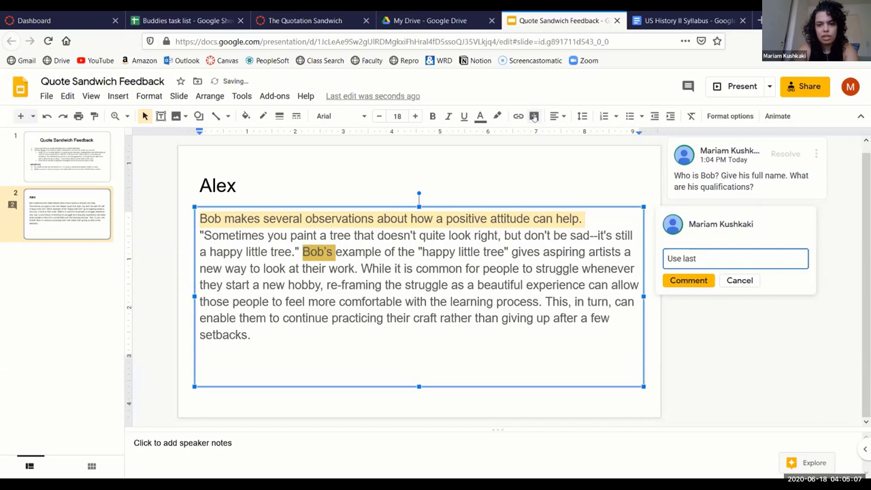
left_click(668, 285)
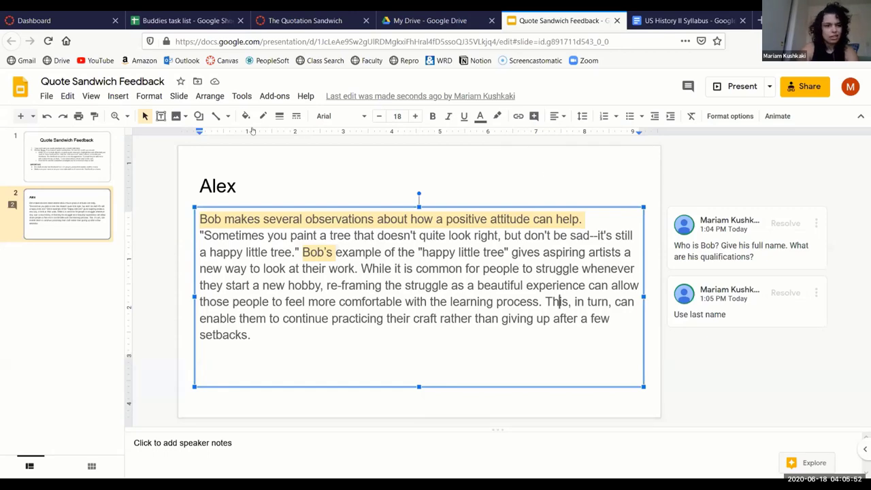
left_click(62, 164)
left_click(61, 215)
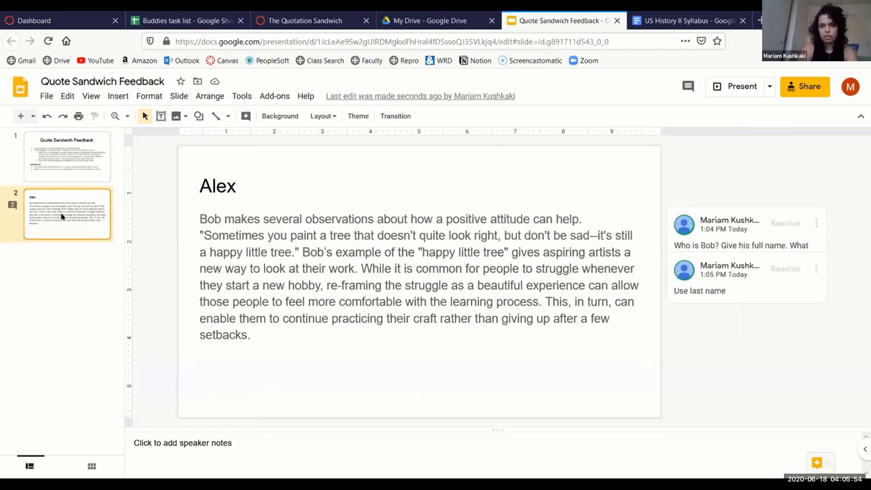
left_click(54, 171)
left_click(54, 216)
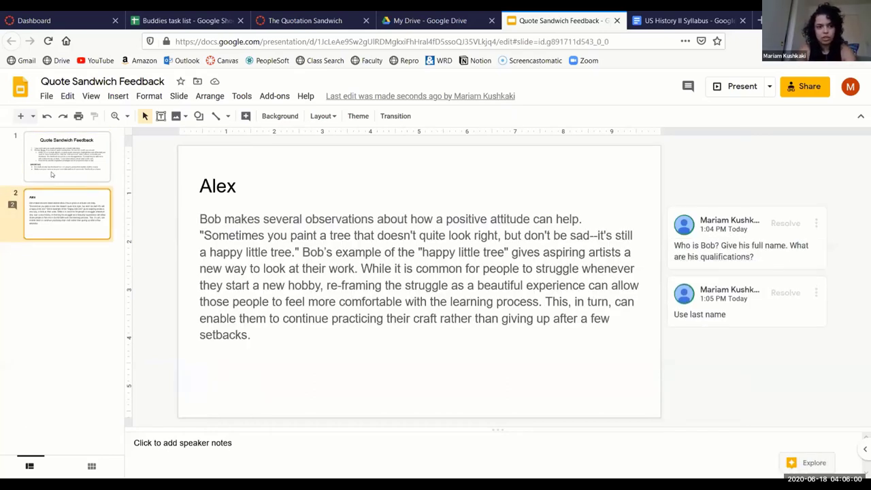
left_click(52, 164)
left_click(51, 226)
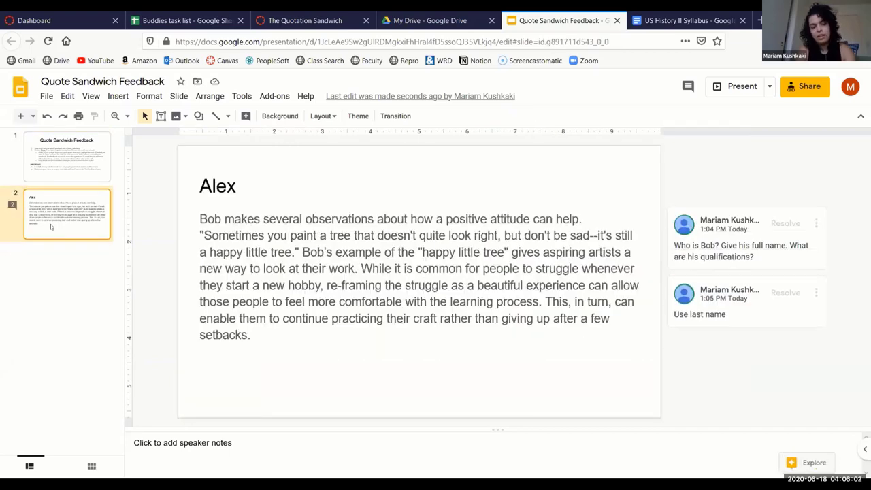